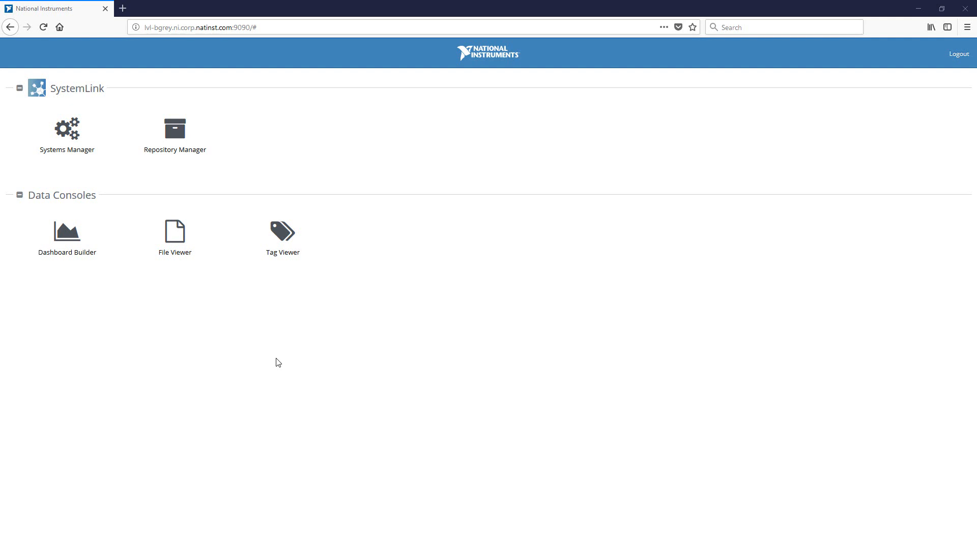
- Create a new dashboard named Demo Dashboard in Dashboard Builder
left_click(78, 250)
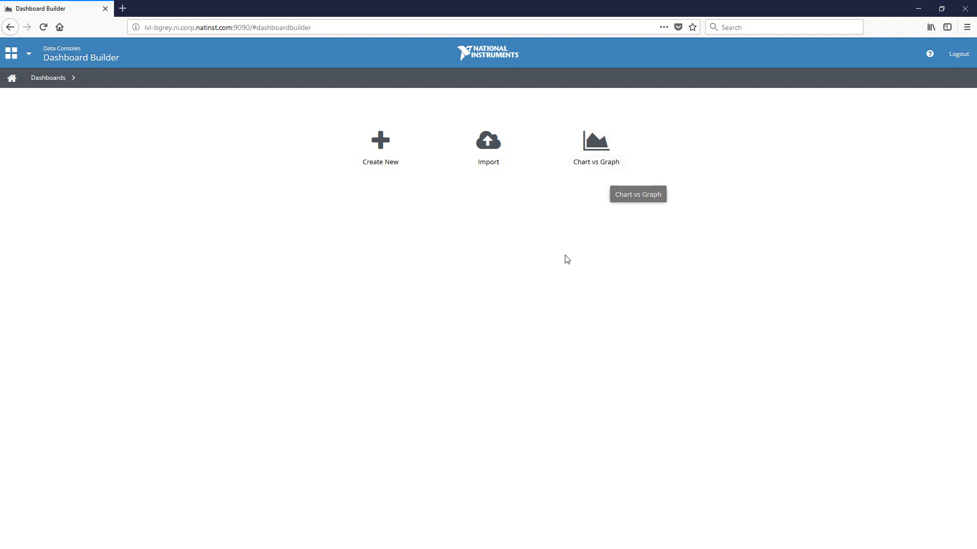
left_click(380, 161)
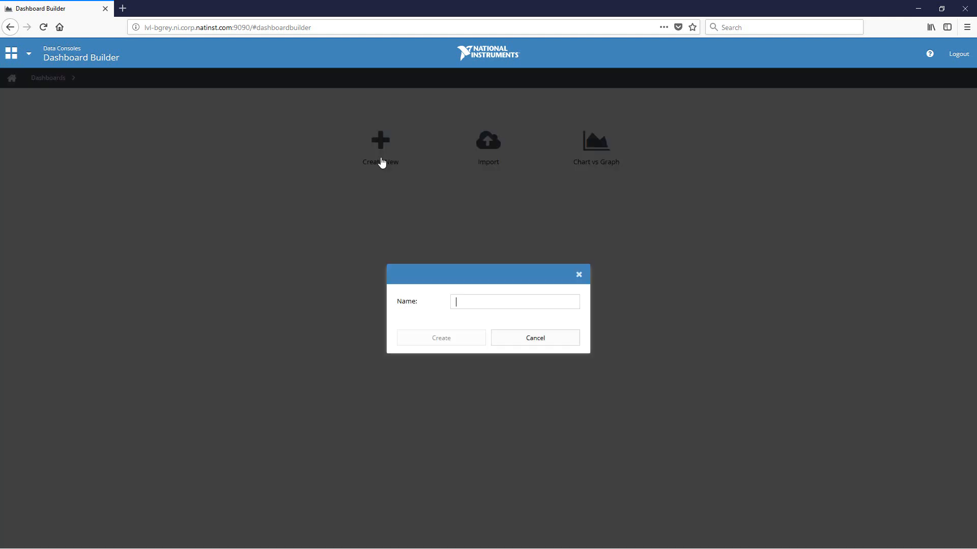
type("Demo")
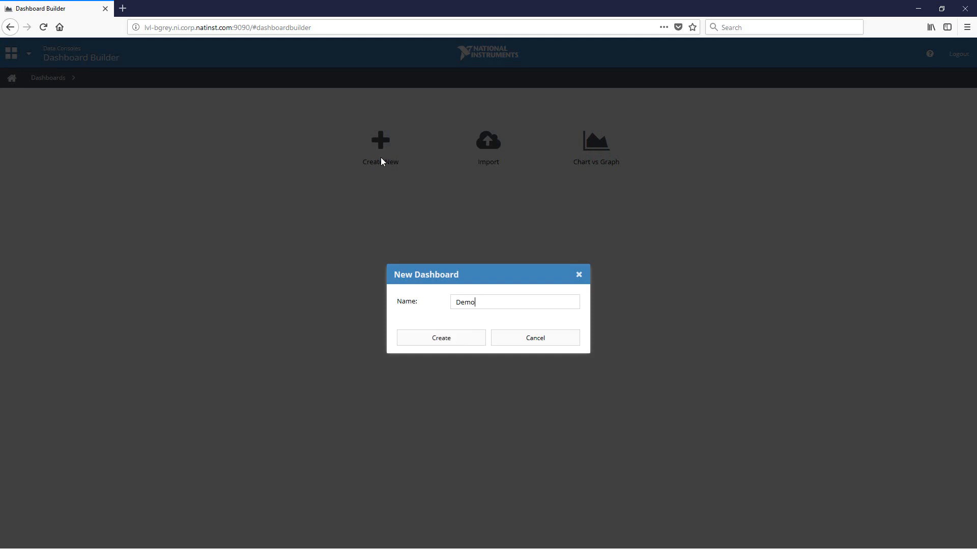
type(" Dashboare")
left_click(449, 342)
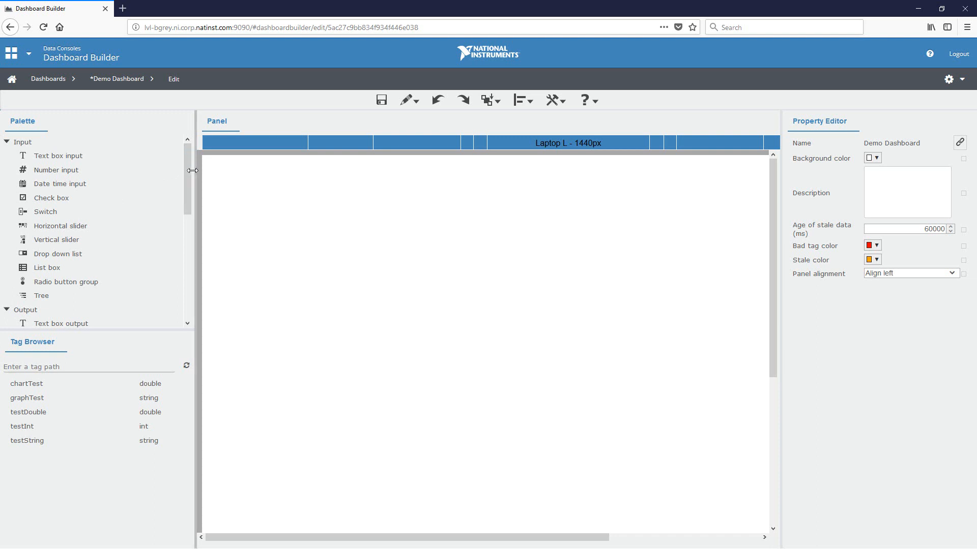
- Look through the available controls and tags, and preview the panel at Mobile S - 320px before returning to Laptop L - 1440px
mouse_move(189, 172)
left_mouse_down()
mouse_move(188, 181)
mouse_move(187, 169)
left_mouse_up()
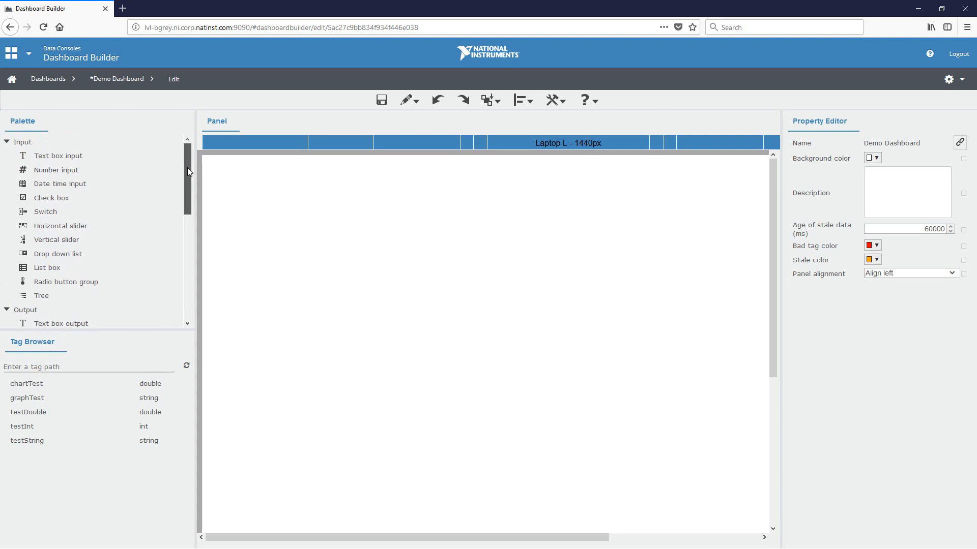
left_click_drag(187, 168, 177, 275)
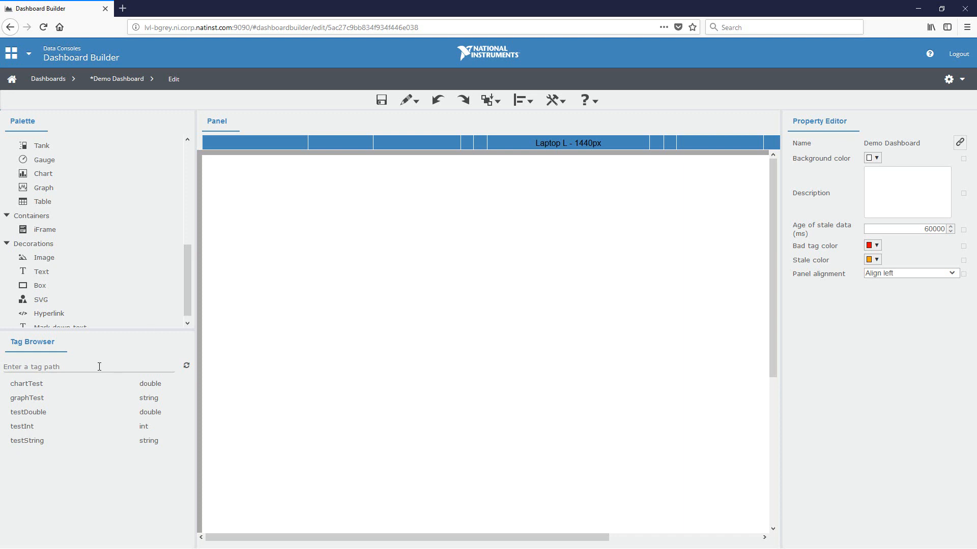
left_click(50, 428)
left_click(517, 145)
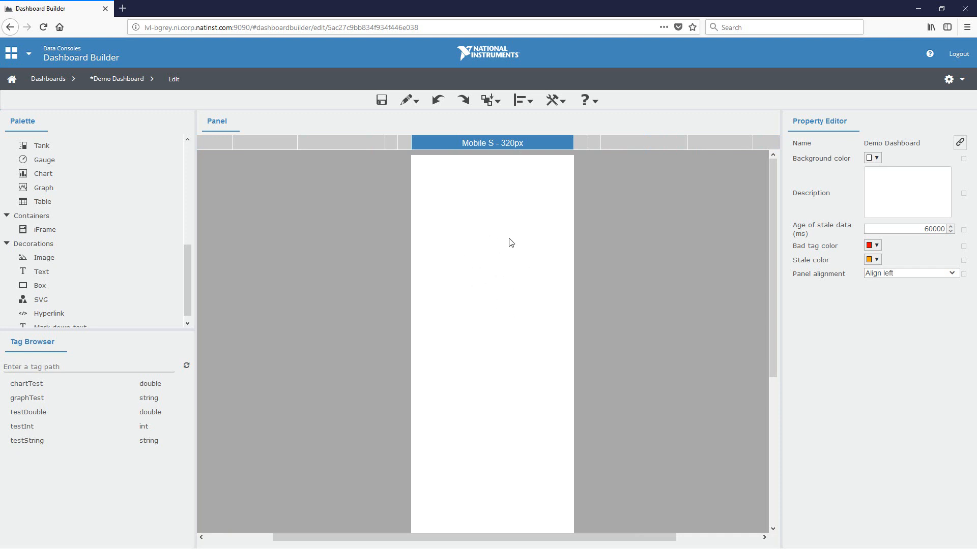
left_click(222, 145)
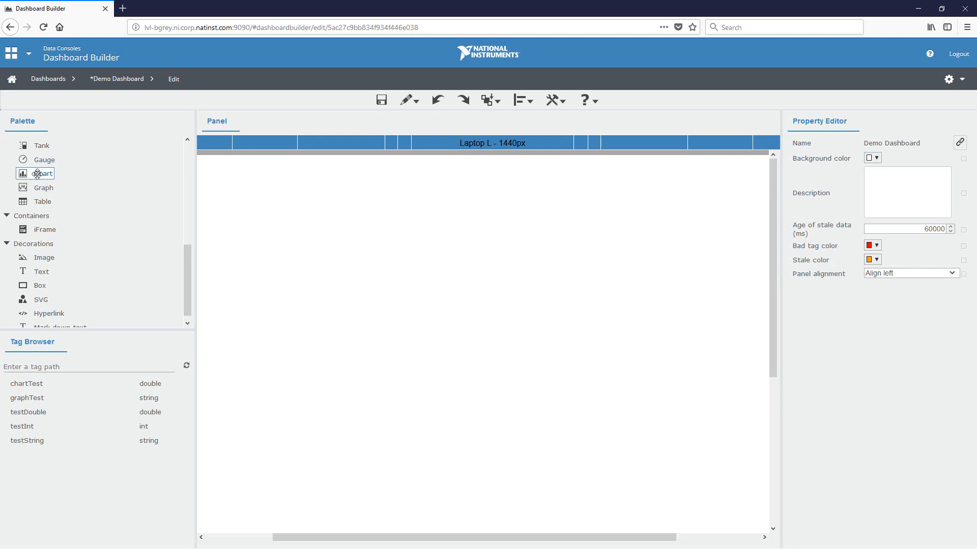
- Place a chart on the panel to examine its properties, and delete it again
left_click_drag(38, 177, 452, 250)
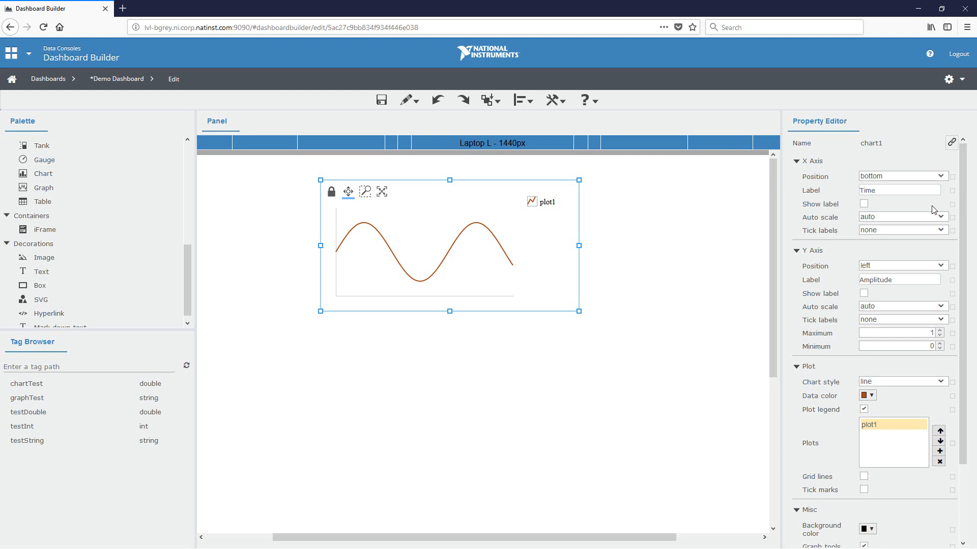
left_click(611, 339)
left_click(536, 284)
key("Delete")
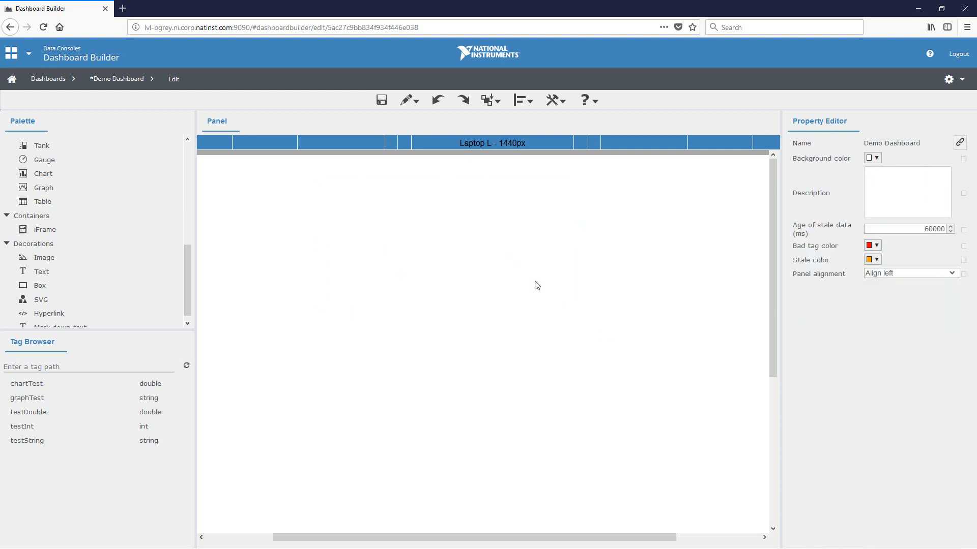
- Add a text box output to the upper part of the panel and bind its value to the testString tag
scroll(152, 228, "up", 5)
scroll(131, 261, "down", 5)
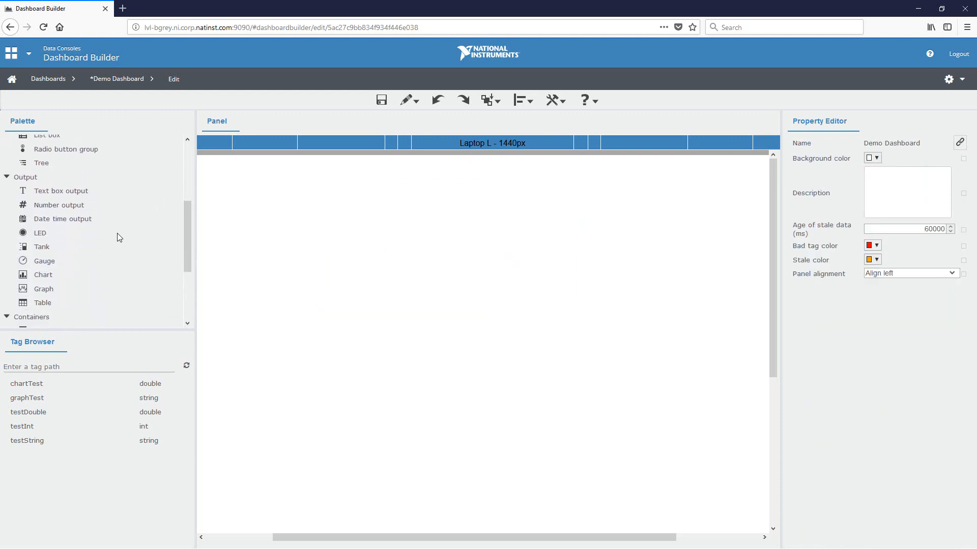
left_click_drag(81, 148, 505, 236)
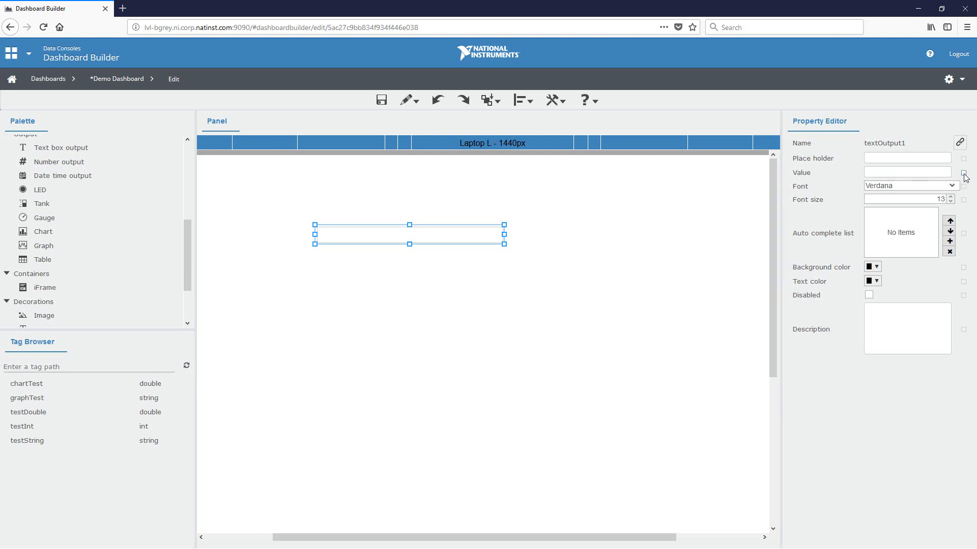
left_click(936, 173)
type("test")
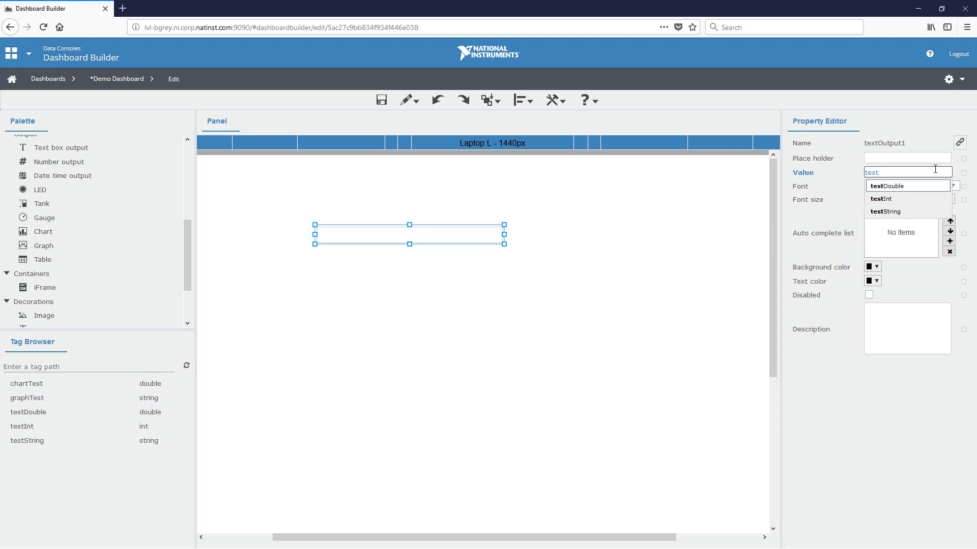
type("String")
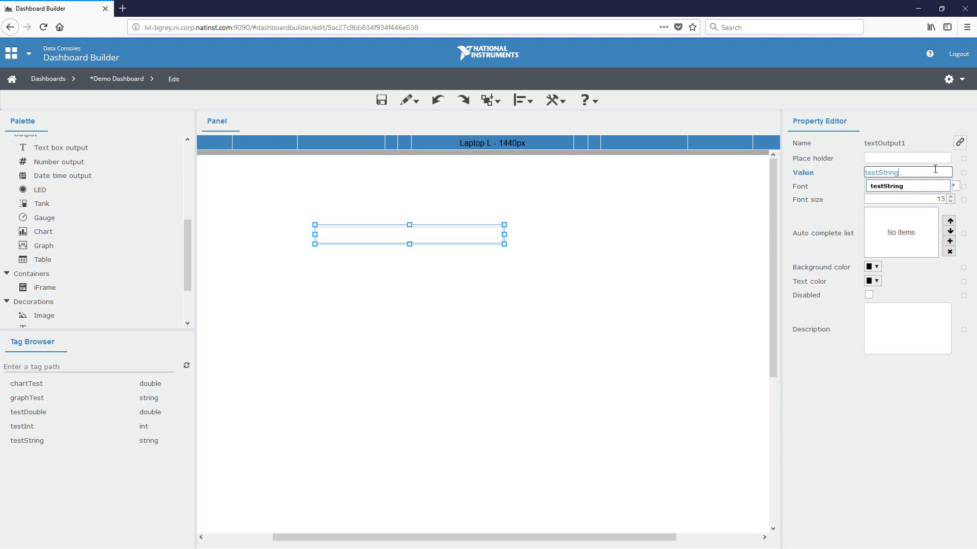
key("Return")
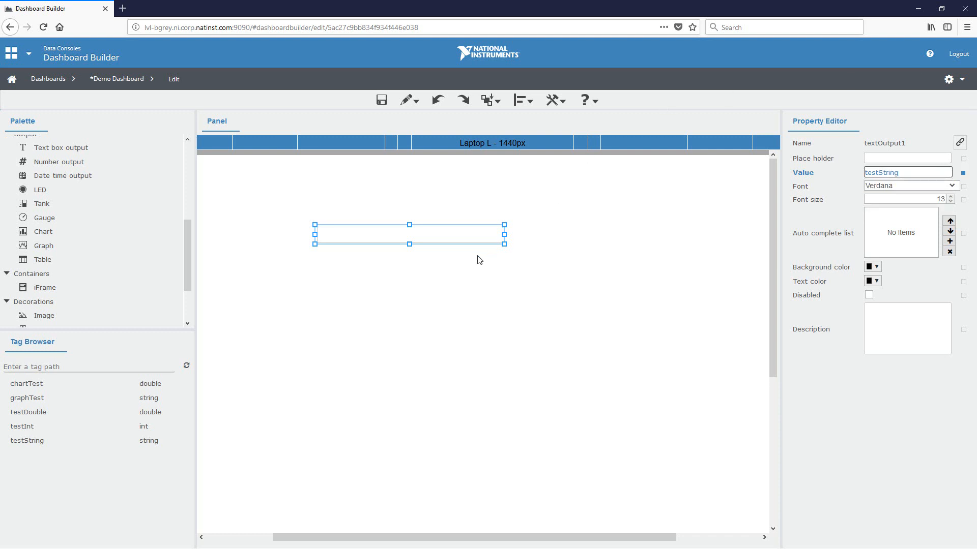
left_click_drag(468, 235, 537, 233)
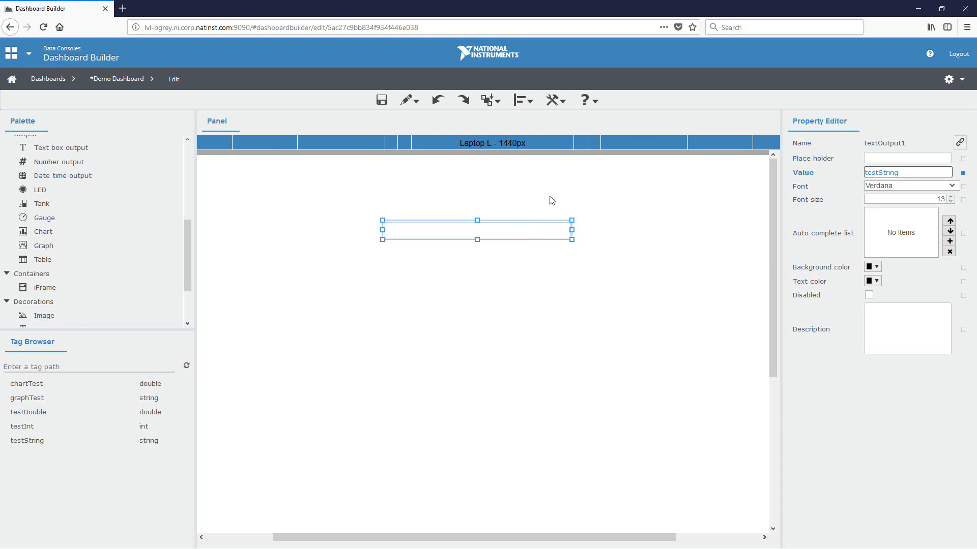
left_click(552, 200)
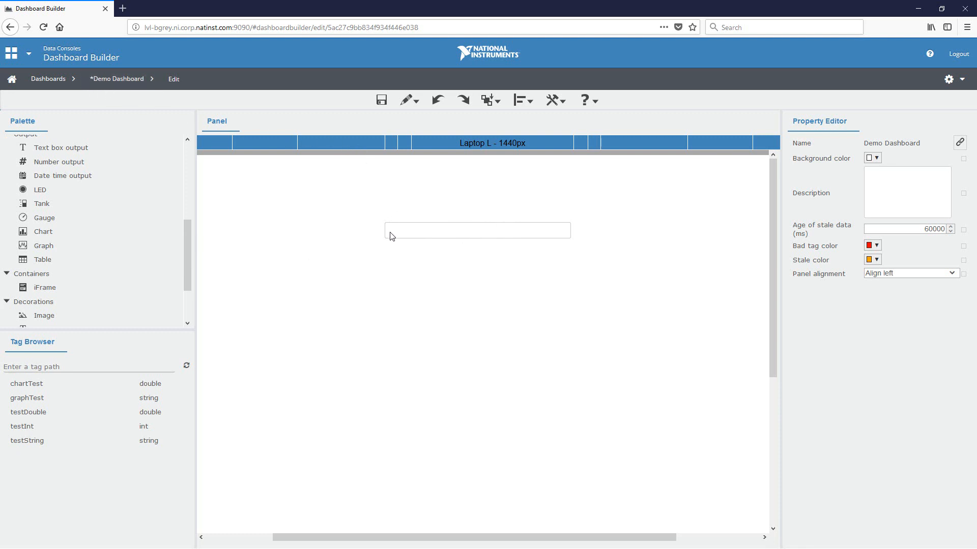
- Save the dashboard and play it to check the text box bound to the tag
left_click(381, 100)
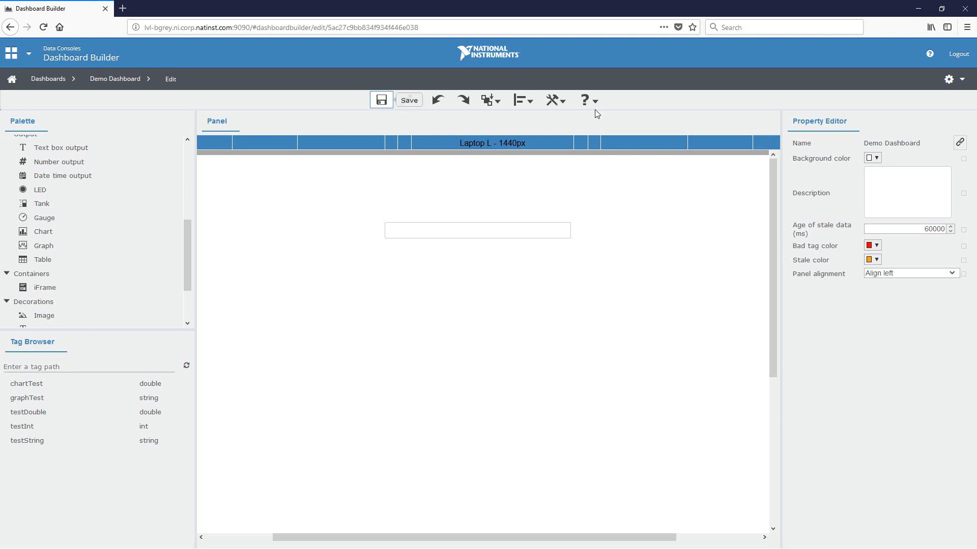
left_click(951, 79)
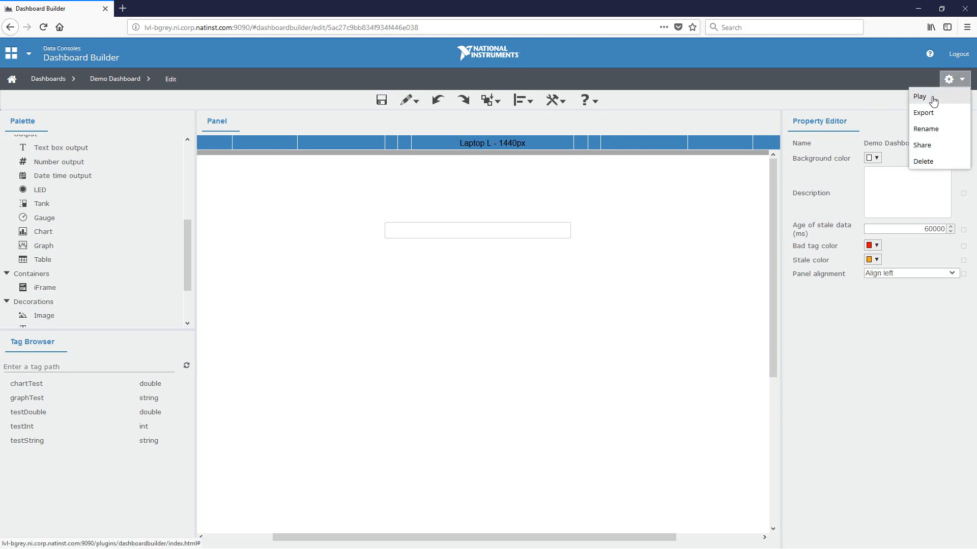
left_click(934, 97)
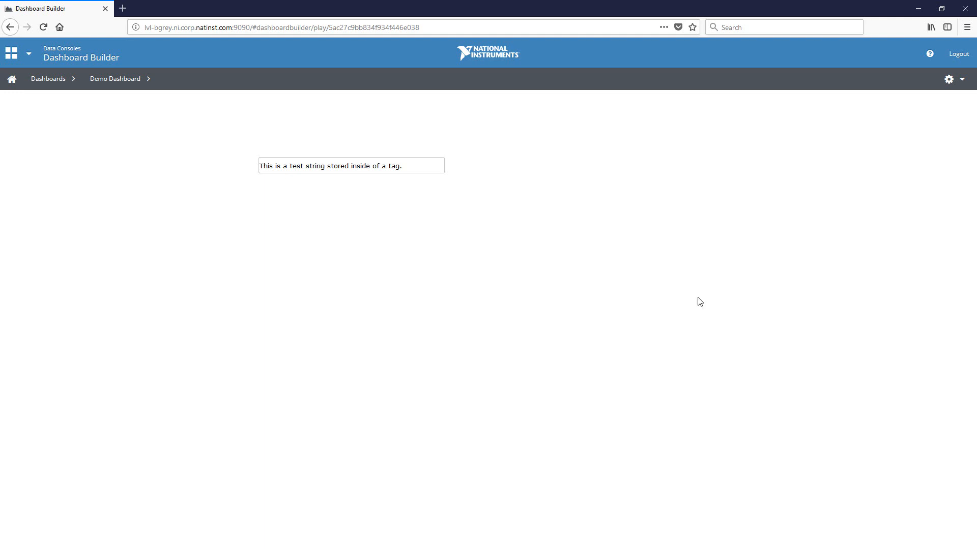
- Return to editing, add a second text box output below the first, and bind its value to $textOutput1:value
left_click(952, 84)
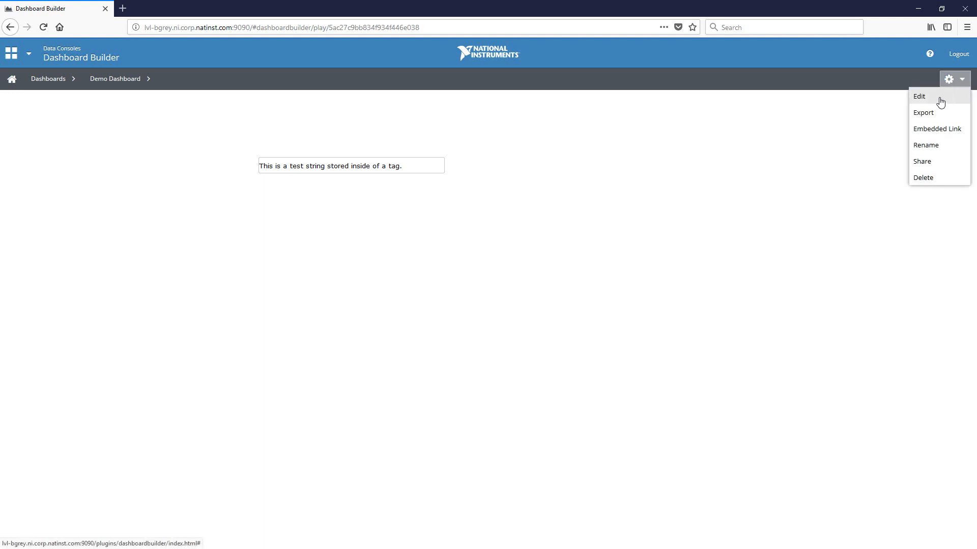
left_click(940, 101)
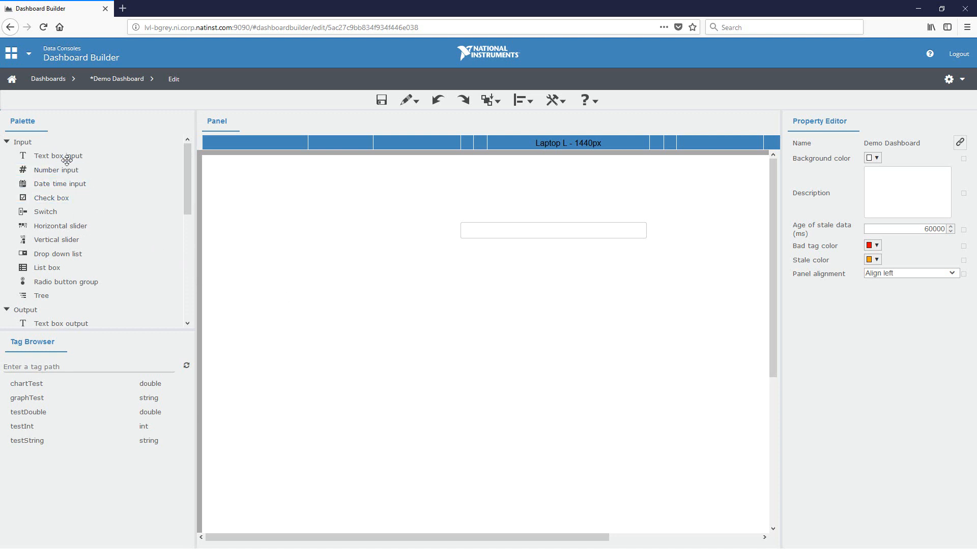
left_click_drag(51, 321, 652, 264)
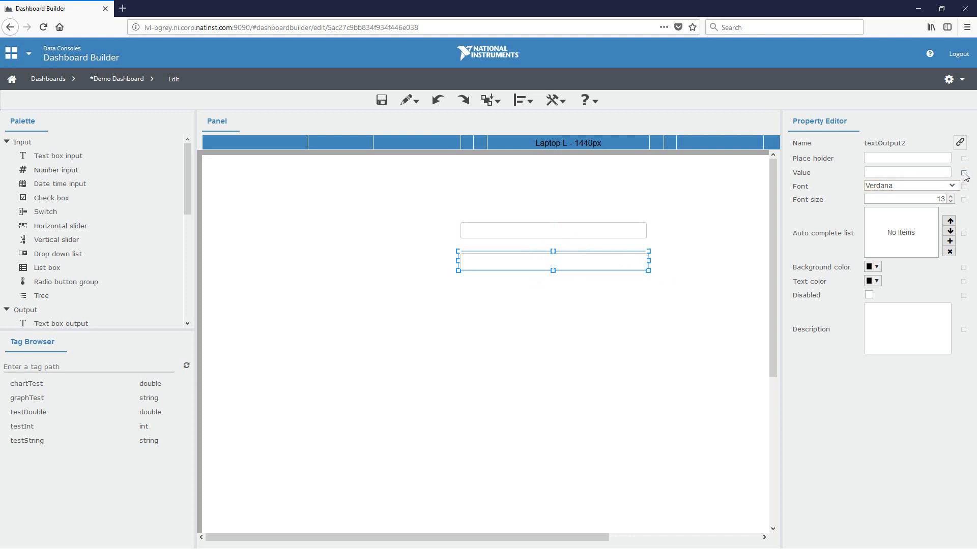
left_click(915, 172)
type("text")
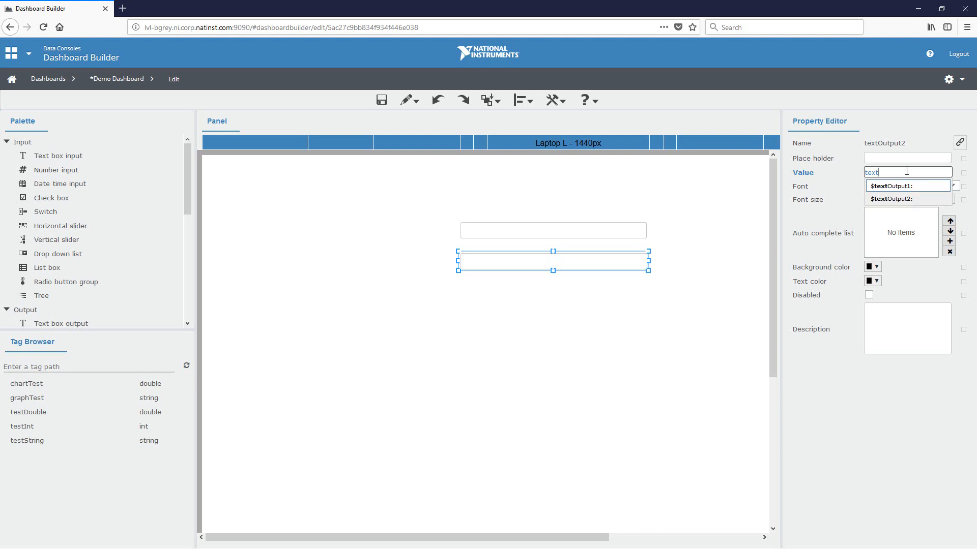
key("Return")
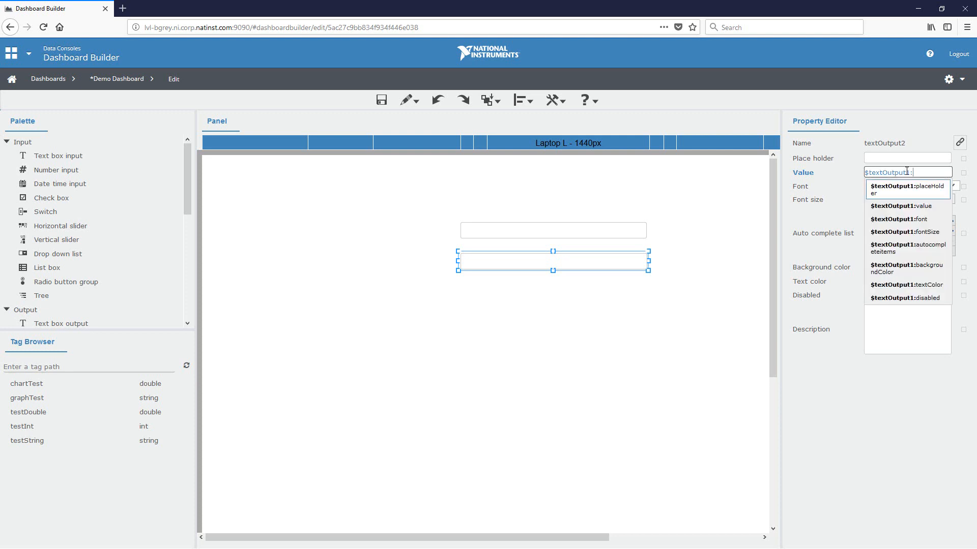
key("Down")
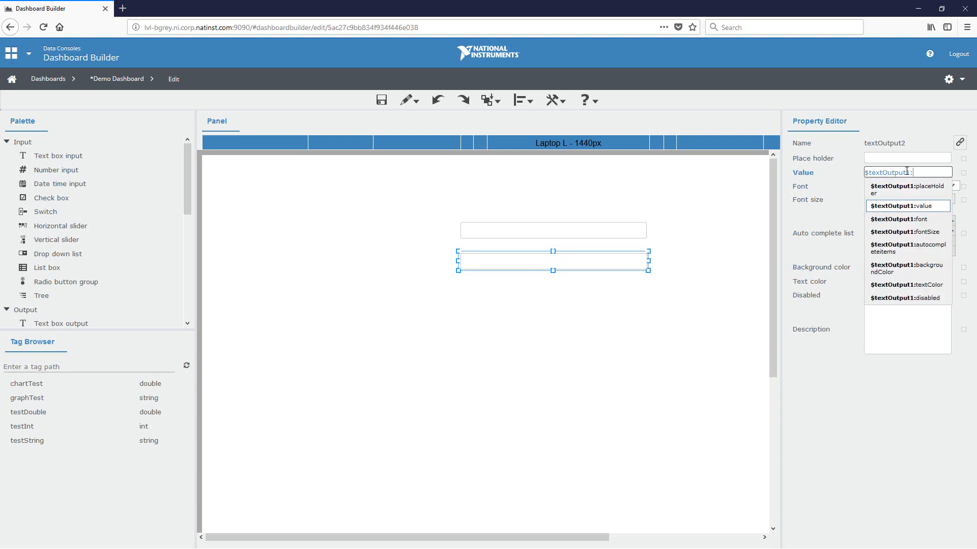
key("Return")
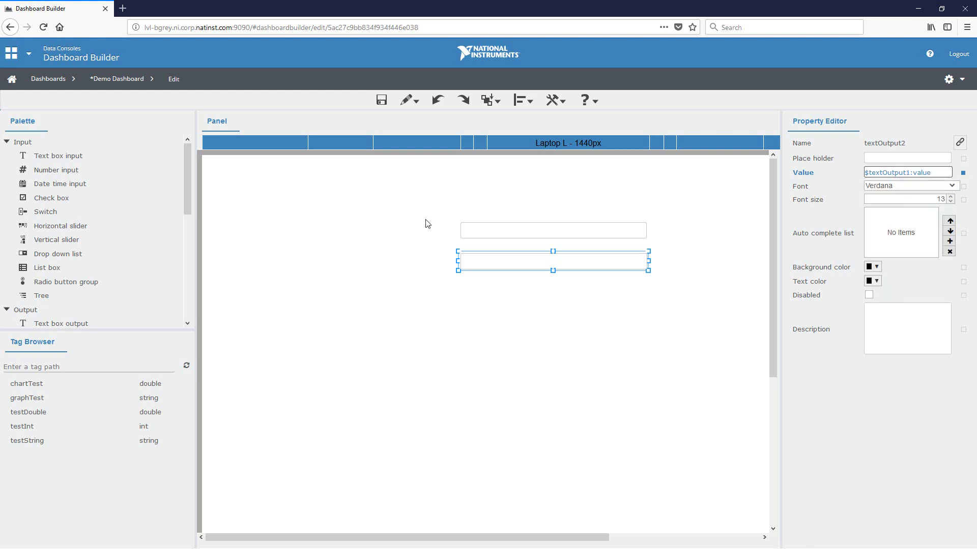
- Save the dashboard and play it to check both text boxes
left_click(381, 100)
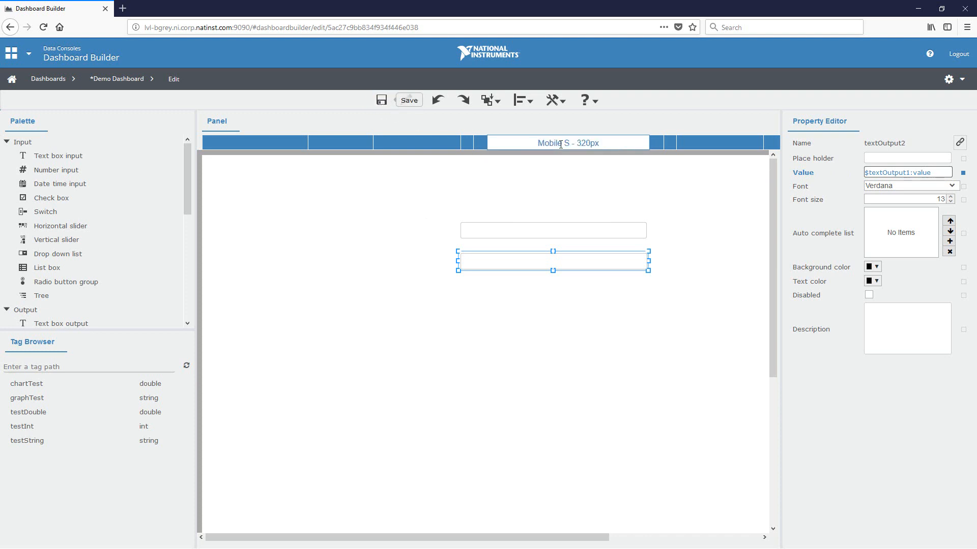
left_click(950, 79)
left_click(939, 97)
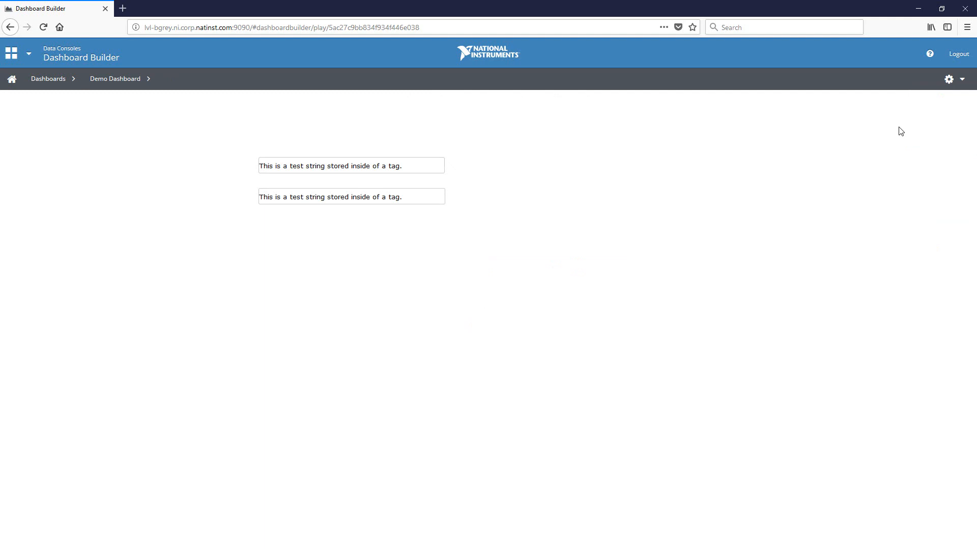
- Return to editing and bind the second text box output's value to the testString tag from the tag list
left_click(950, 80)
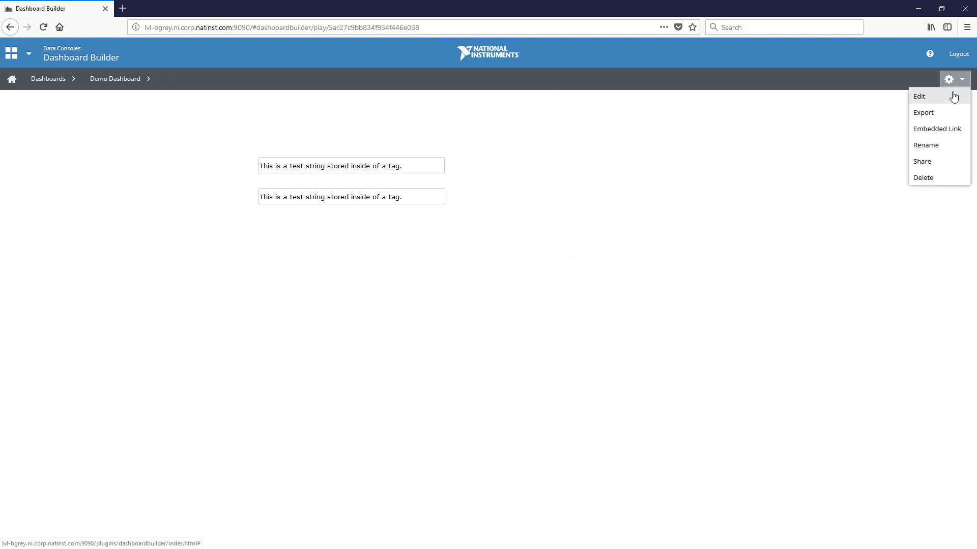
left_click(953, 97)
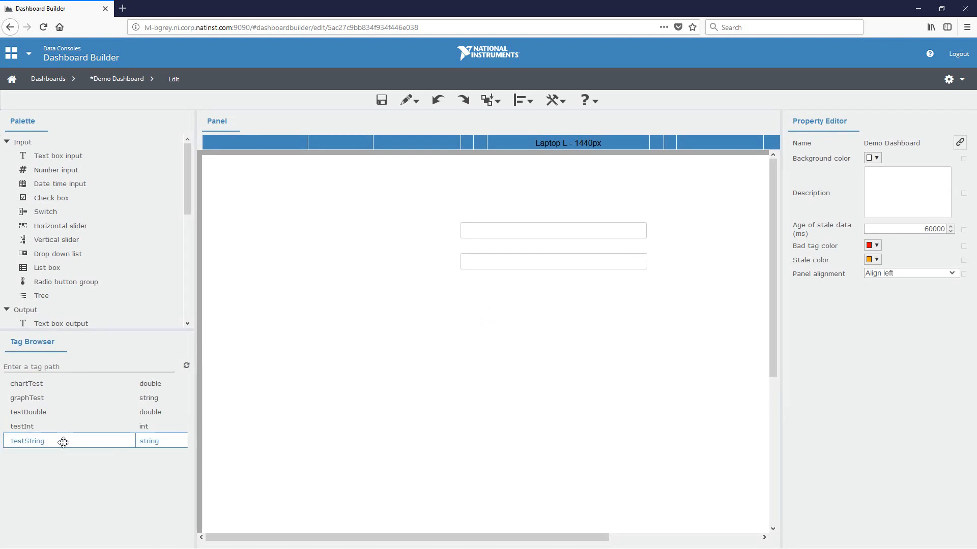
left_click_drag(63, 441, 543, 261)
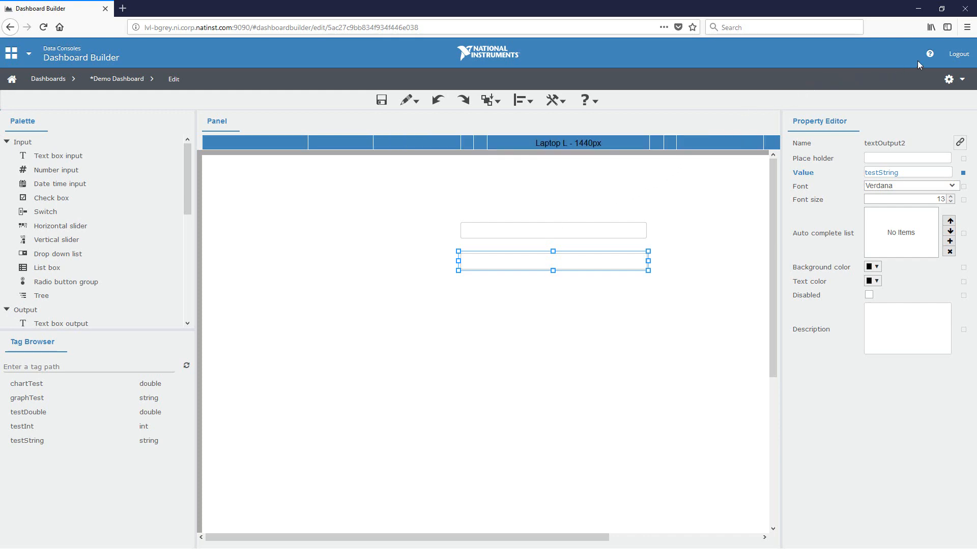
- Consult the help page on data types for visualizing tag data, including the graph's valid data type, and return to the dashboard editor
left_click(930, 55)
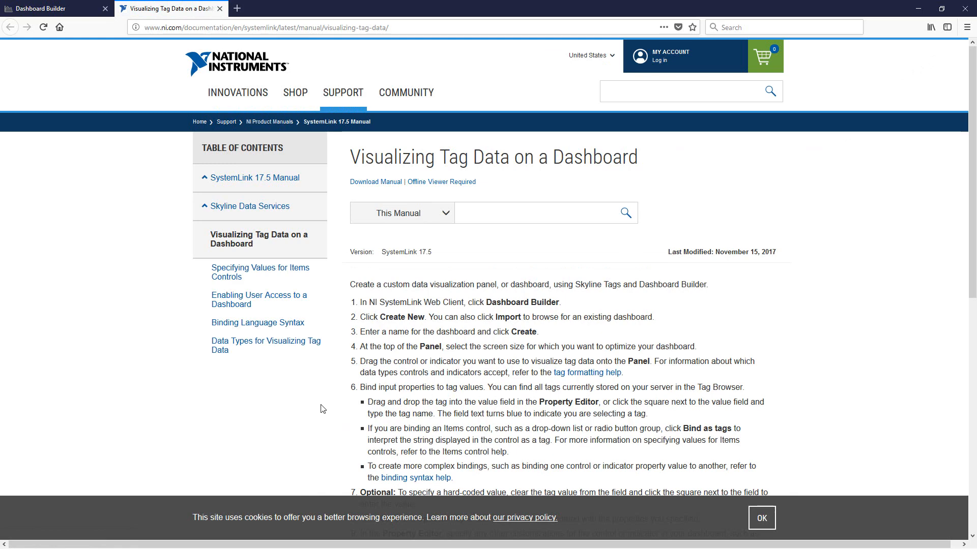
left_click(293, 352)
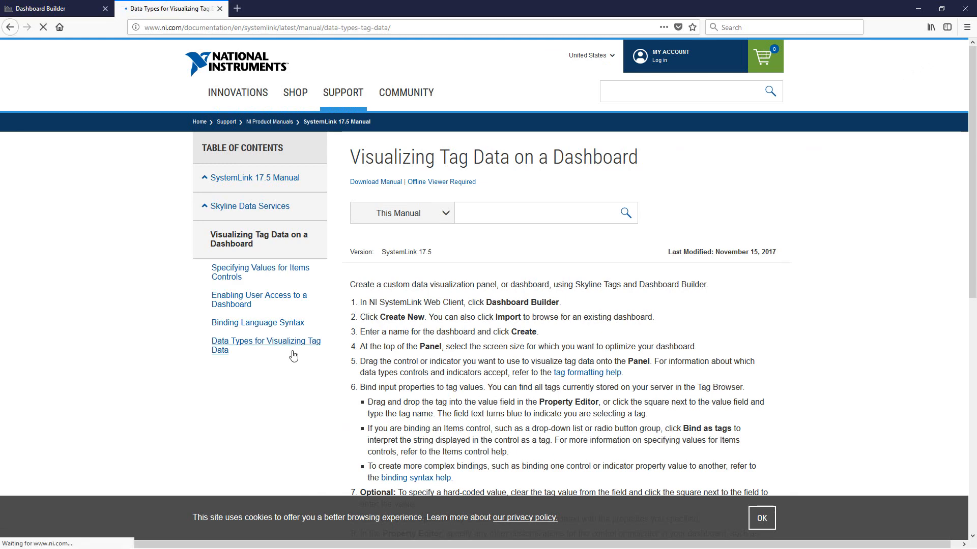
scroll(354, 343, "down", 5)
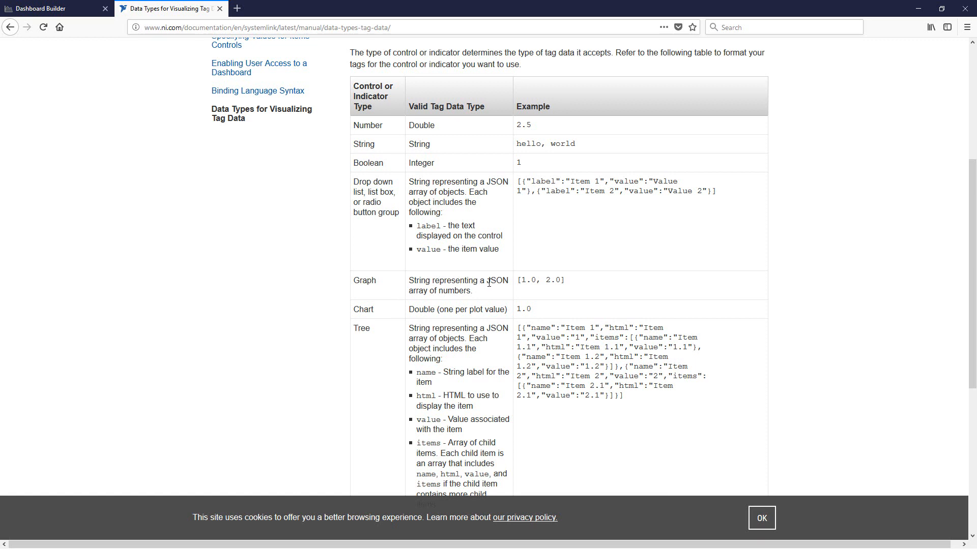
left_click_drag(487, 280, 479, 293)
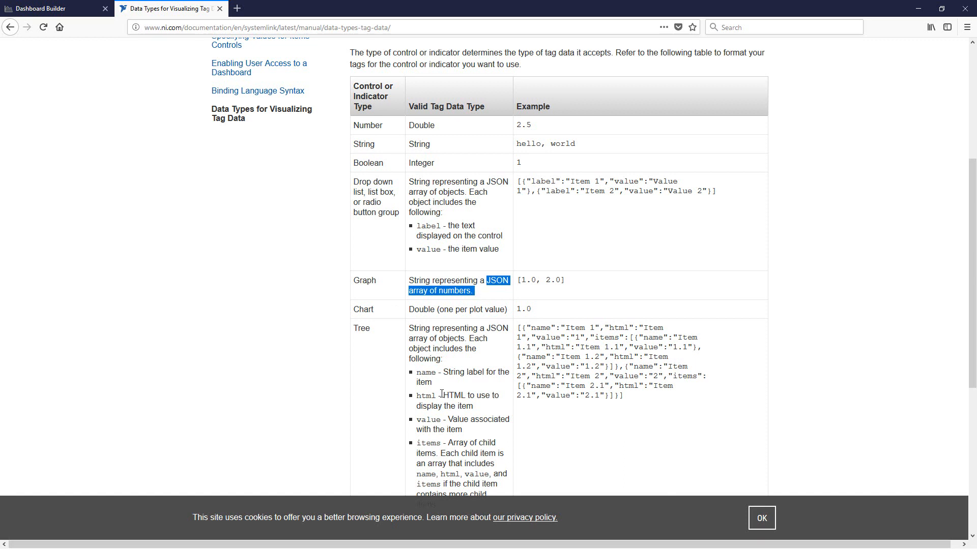
left_click(69, 10)
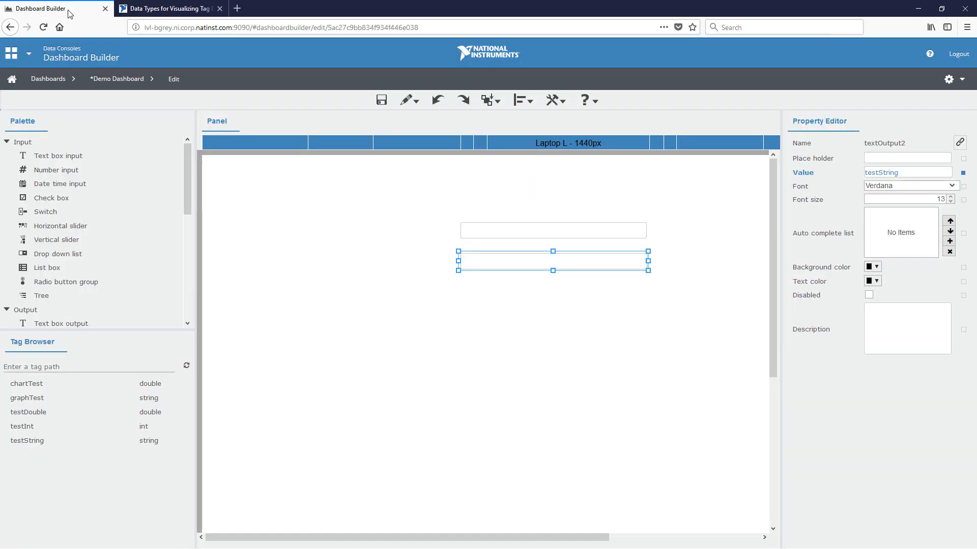